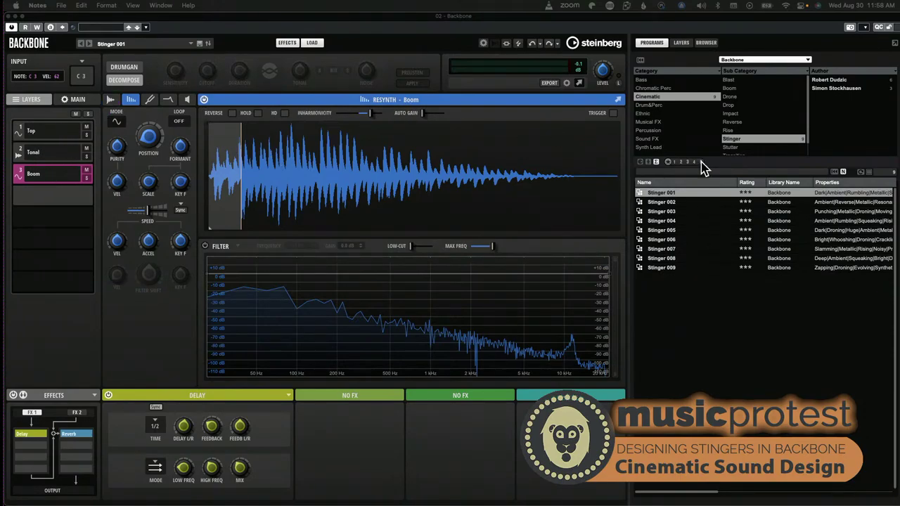
- Reload the Stinger 001 program from the Programs browser list
{"action": "left_click", "coordinate": [660, 194]}
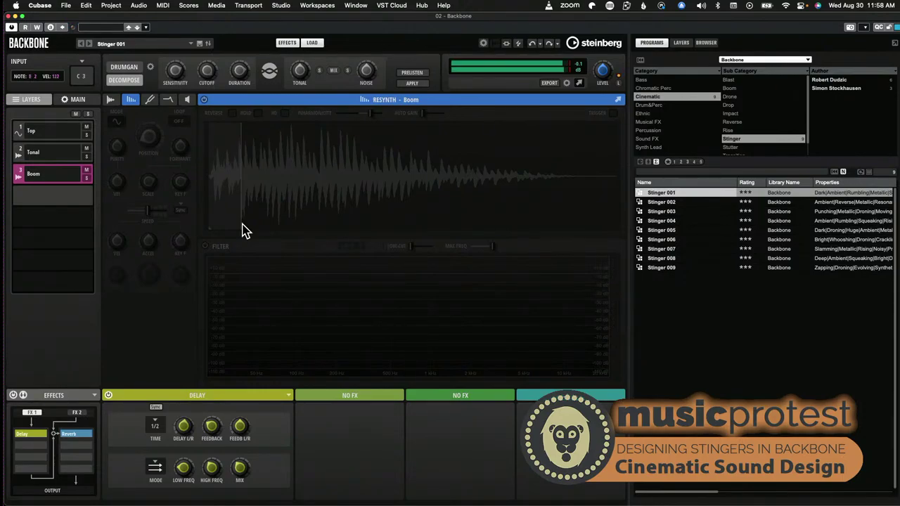
- Mute the Tonal and Top layers
{"action": "mouse_move", "coordinate": [82, 199]}
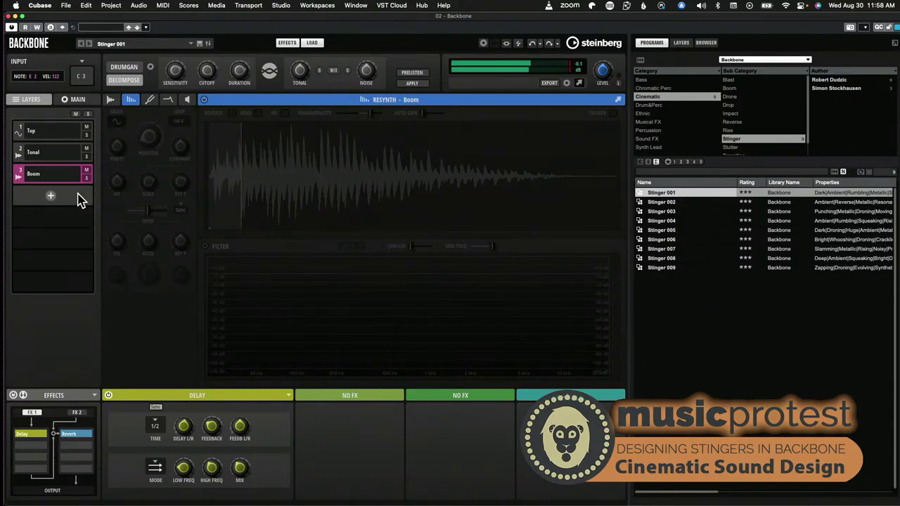
{"action": "left_click", "coordinate": [86, 149]}
{"action": "left_click", "coordinate": [86, 127]}
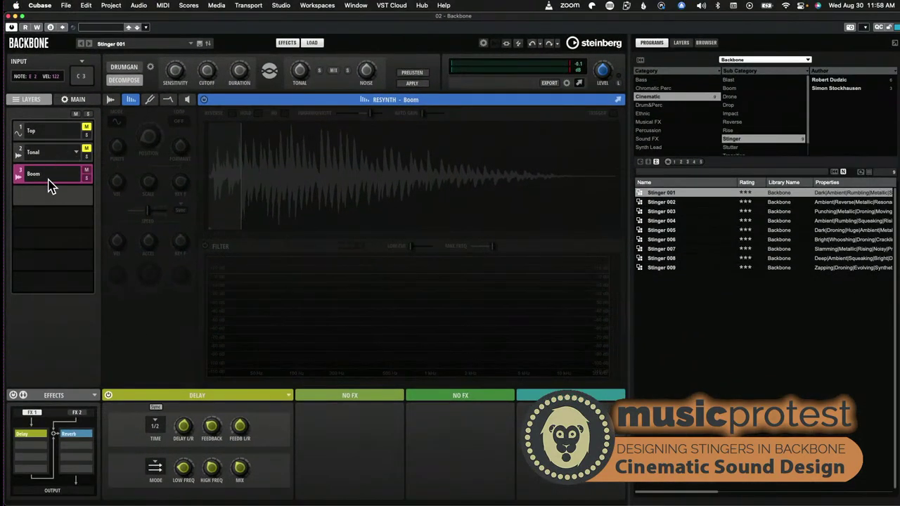
{"action": "mouse_move", "coordinate": [156, 291]}
{"action": "mouse_move", "coordinate": [56, 230]}
{"action": "mouse_move", "coordinate": [57, 204]}
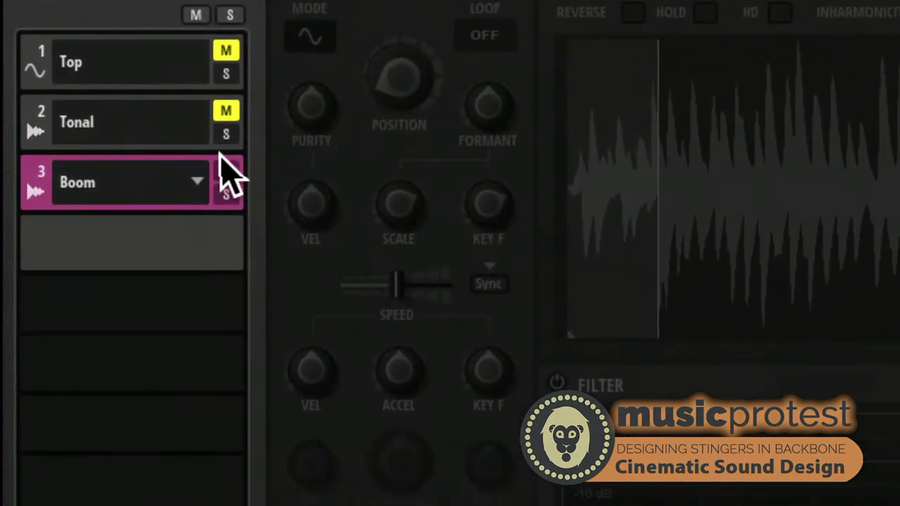
- Unmute Top and Tonal again and solo the Boom layer instead
{"action": "left_click", "coordinate": [227, 172]}
{"action": "left_click", "coordinate": [227, 174]}
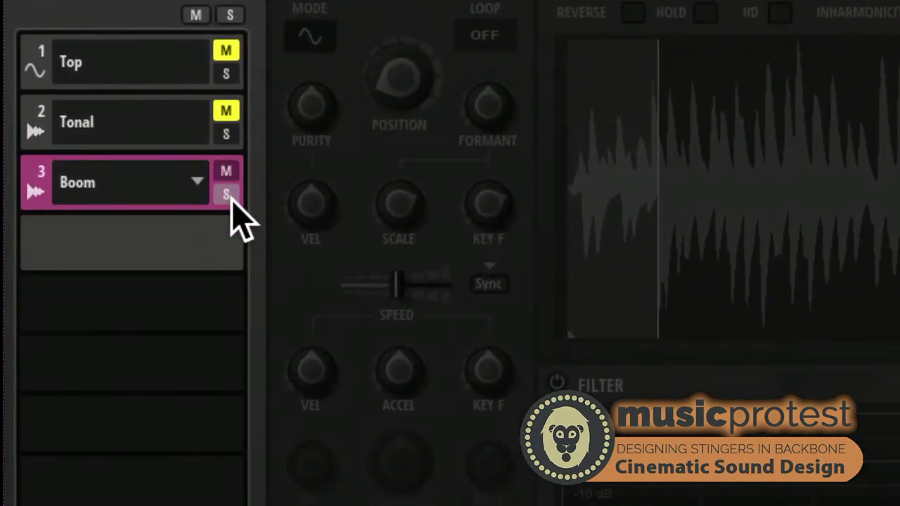
{"action": "left_click", "coordinate": [225, 110]}
{"action": "left_click", "coordinate": [226, 52]}
{"action": "left_click", "coordinate": [227, 193]}
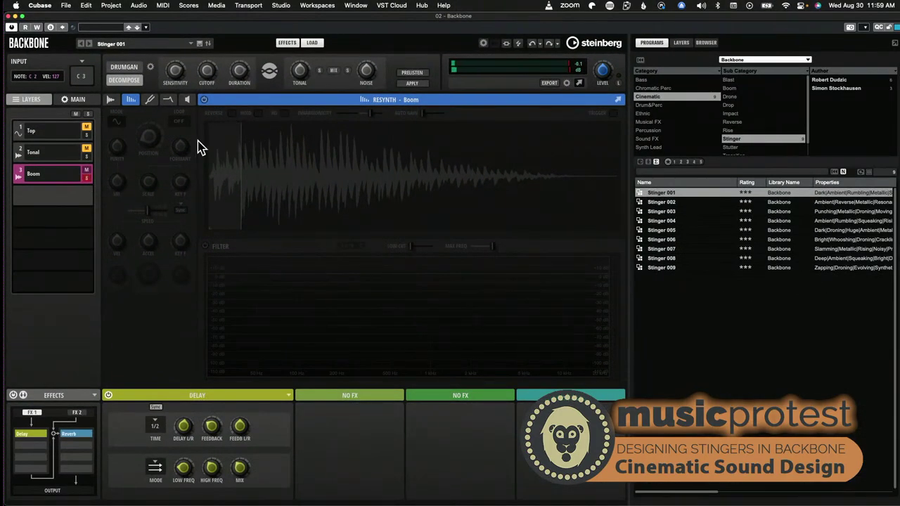
- View the Boom sample, solo and zoom the Tonal waveform, then select the Top layer
{"action": "left_click", "coordinate": [111, 99]}
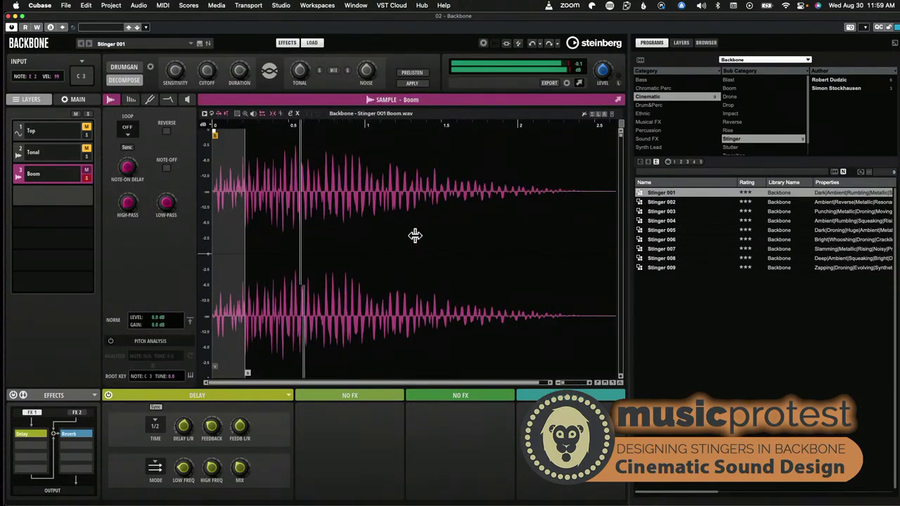
{"action": "scroll", "coordinate": [457, 246], "scroll_direction": "right", "scroll_amount": 1}
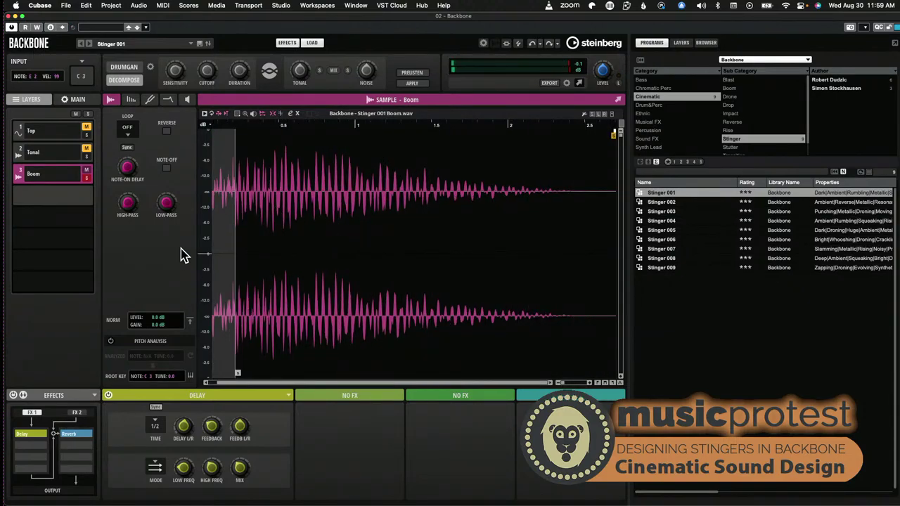
{"action": "left_click", "coordinate": [51, 154]}
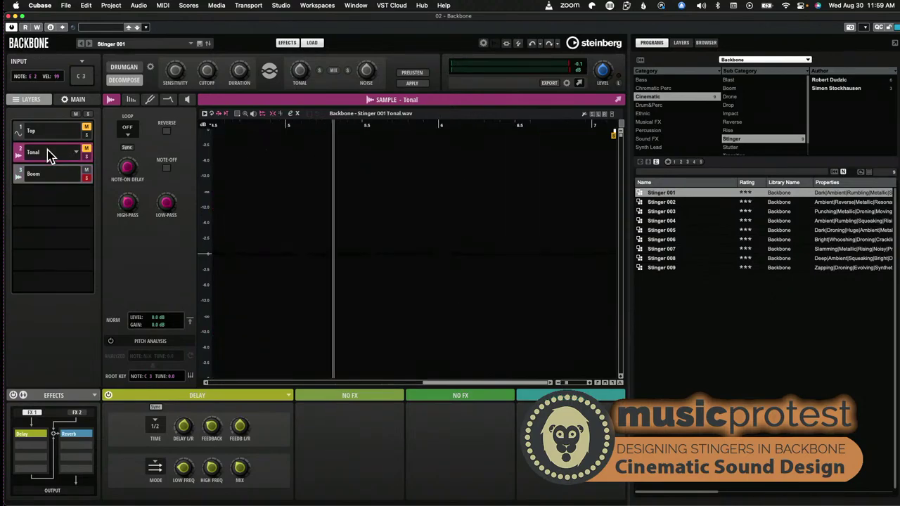
{"action": "left_click", "coordinate": [87, 156]}
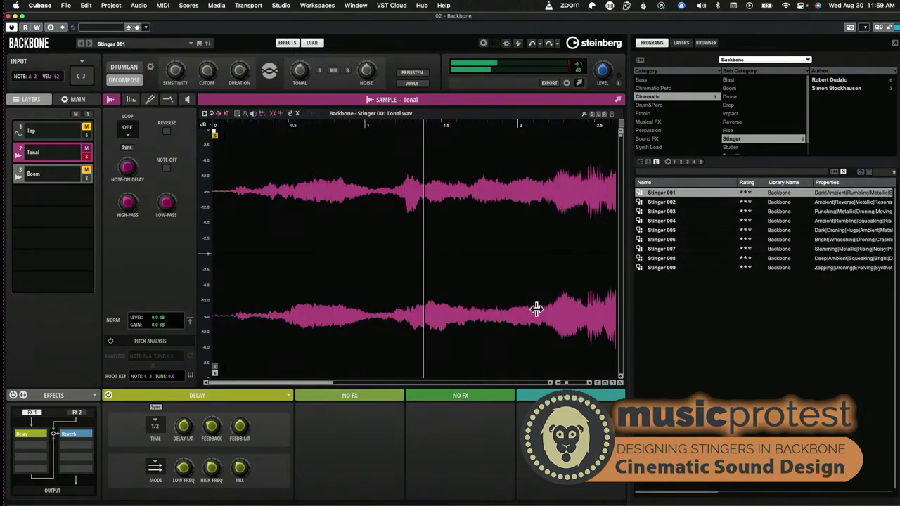
{"action": "mouse_move", "coordinate": [567, 384]}
{"action": "left_mouse_down"}
{"action": "mouse_move", "coordinate": [575, 385]}
{"action": "mouse_move", "coordinate": [560, 383]}
{"action": "left_mouse_up"}
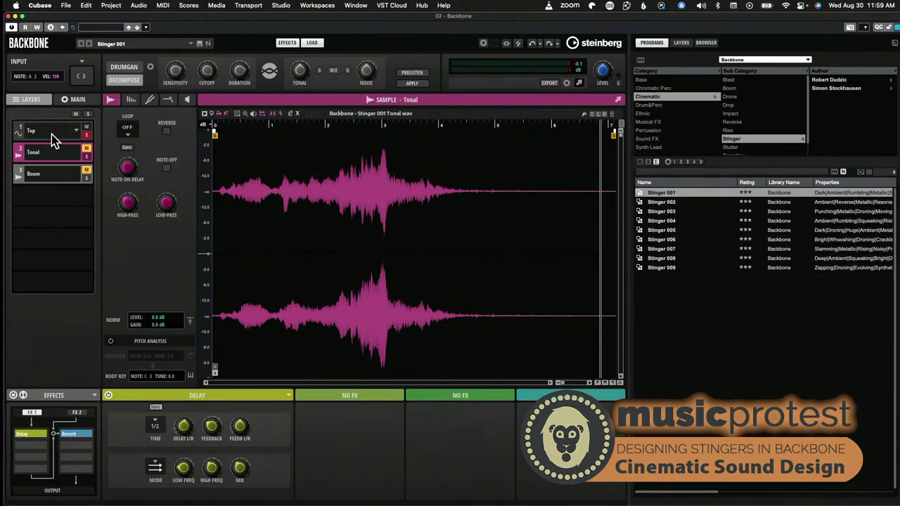
{"action": "left_click", "coordinate": [53, 139]}
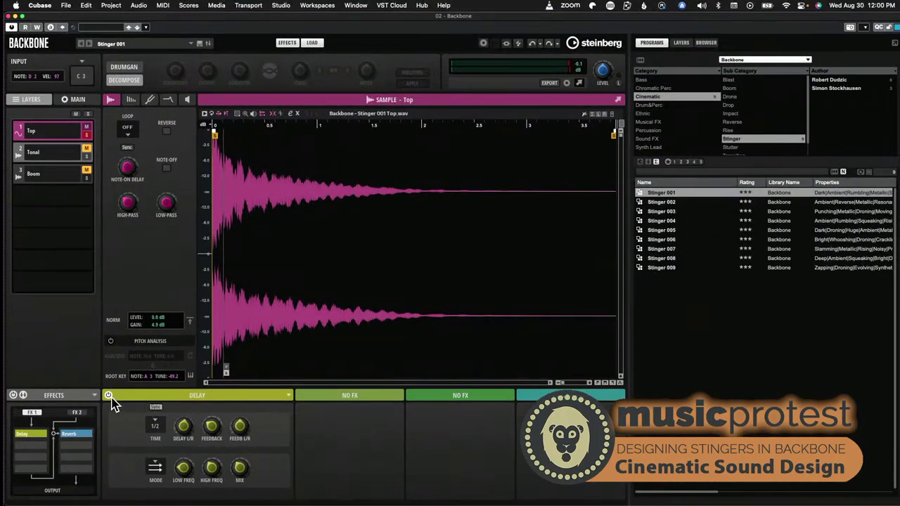
- Compare the patch with Delay bypassed, re-enable it, then view the Top and Tonal samples
{"action": "left_click", "coordinate": [109, 396]}
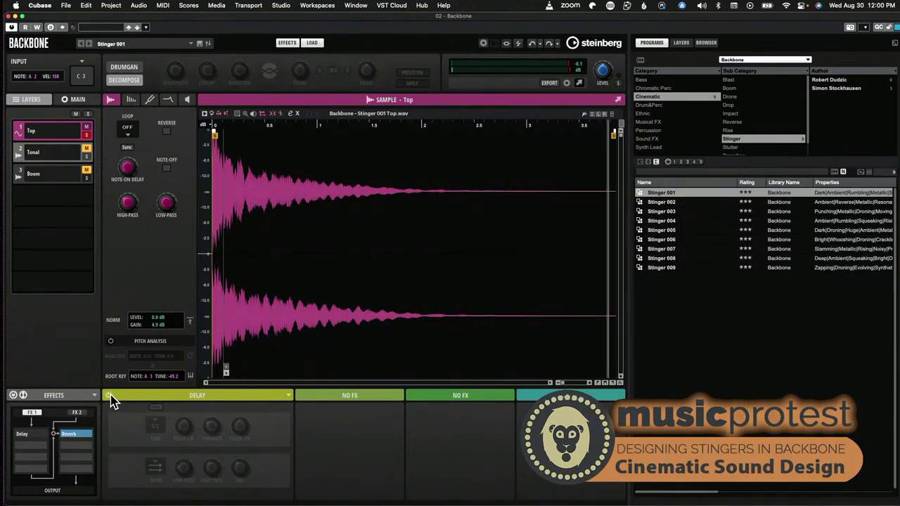
{"action": "left_click", "coordinate": [109, 396]}
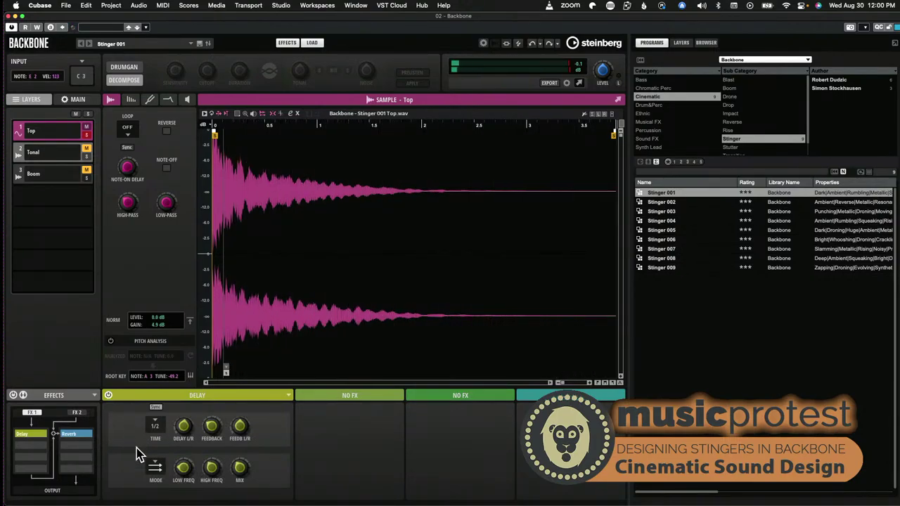
{"action": "left_click", "coordinate": [42, 156]}
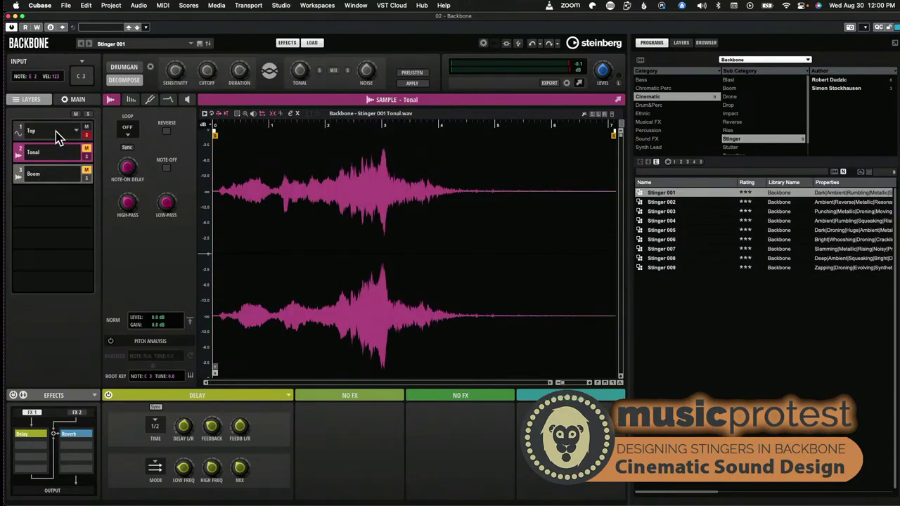
{"action": "left_click", "coordinate": [58, 135]}
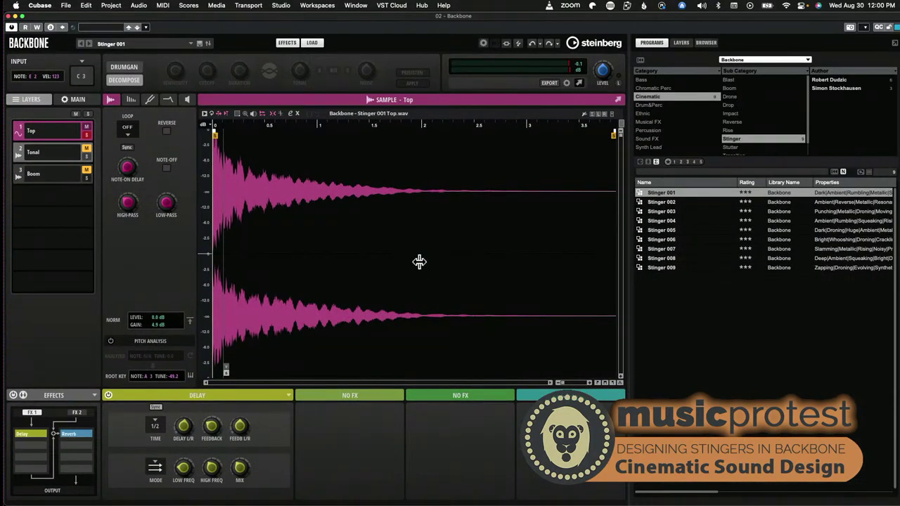
{"action": "mouse_move", "coordinate": [390, 449]}
{"action": "left_click", "coordinate": [61, 155]}
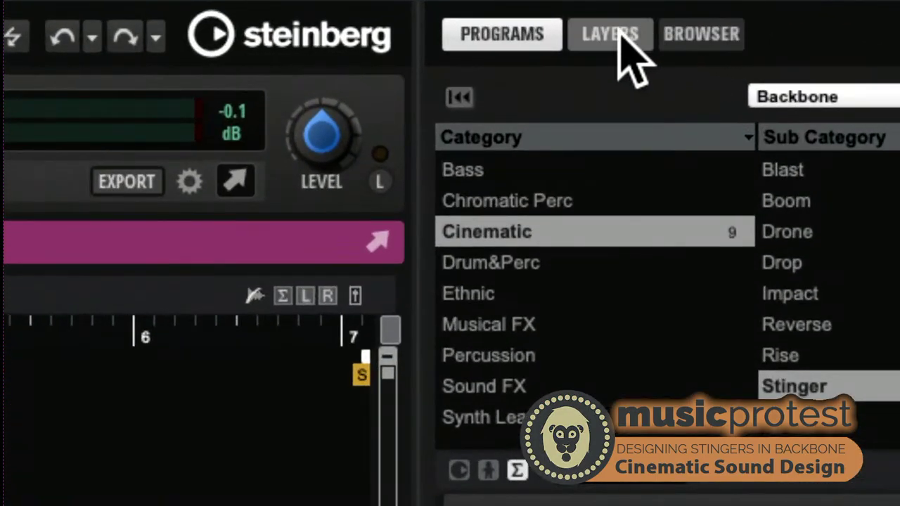
- Drag Clap 003 Noise 1 from the Layers browser in as a new layer and audition it solo
{"action": "left_click", "coordinate": [683, 42]}
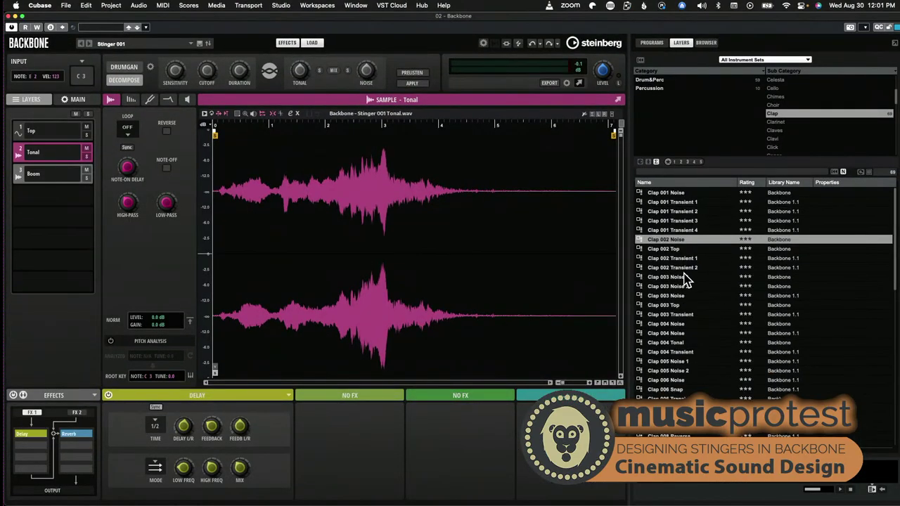
{"action": "left_click_drag", "start_coordinate": [686, 278], "coordinate": [48, 203]}
{"action": "left_click", "coordinate": [40, 200]}
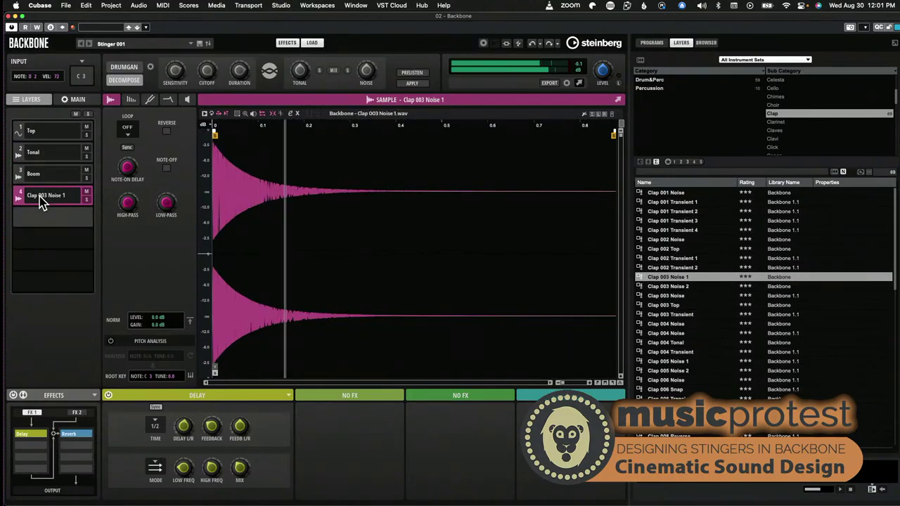
{"action": "left_click", "coordinate": [86, 200]}
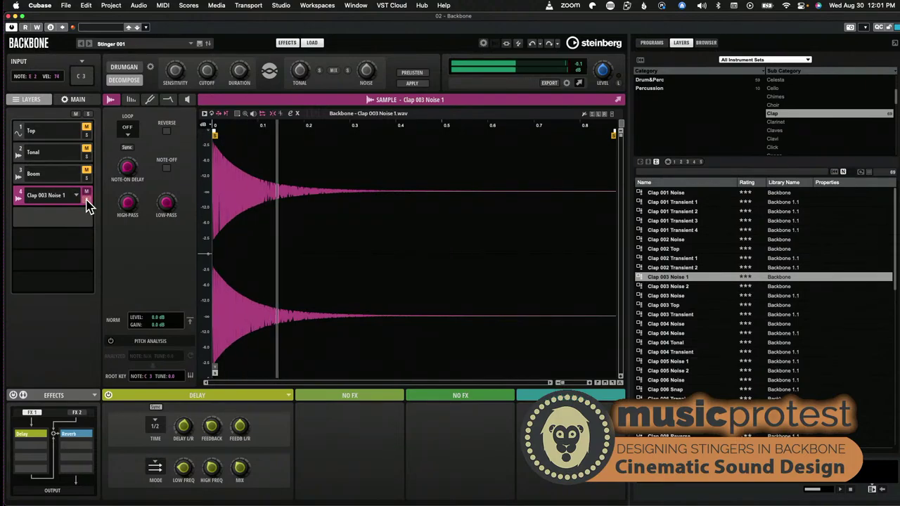
{"action": "left_click", "coordinate": [87, 200]}
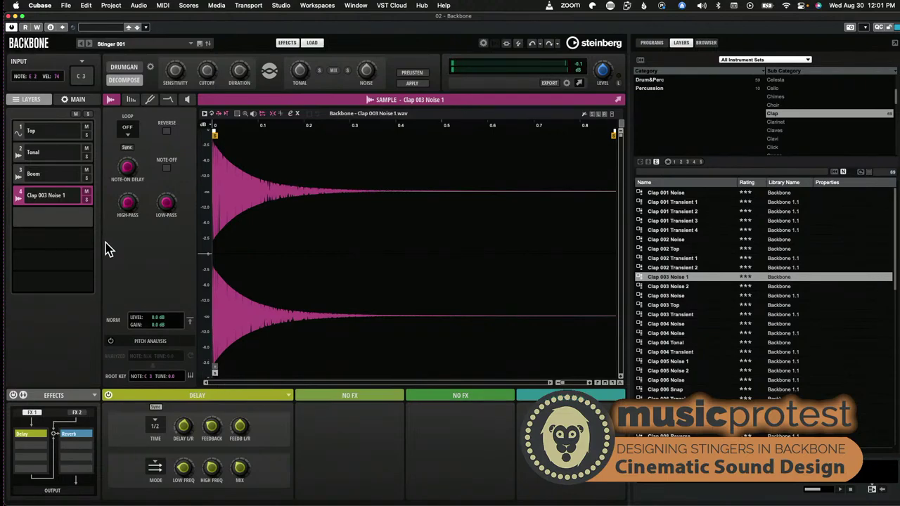
{"action": "mouse_move", "coordinate": [77, 248]}
{"action": "left_click", "coordinate": [46, 179]}
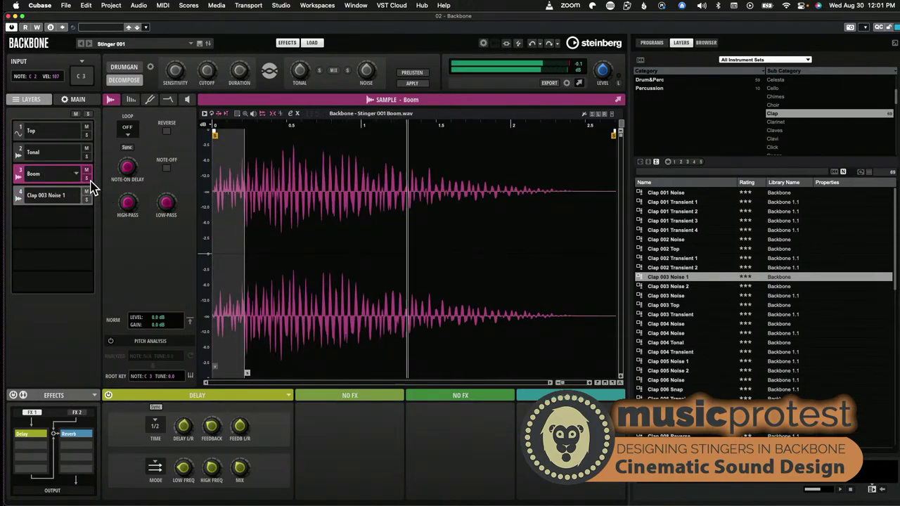
- Enable Boom resynthesis at speed 0.7 with tempo sync, then return to the Boom sample waveform
{"action": "left_click", "coordinate": [132, 100]}
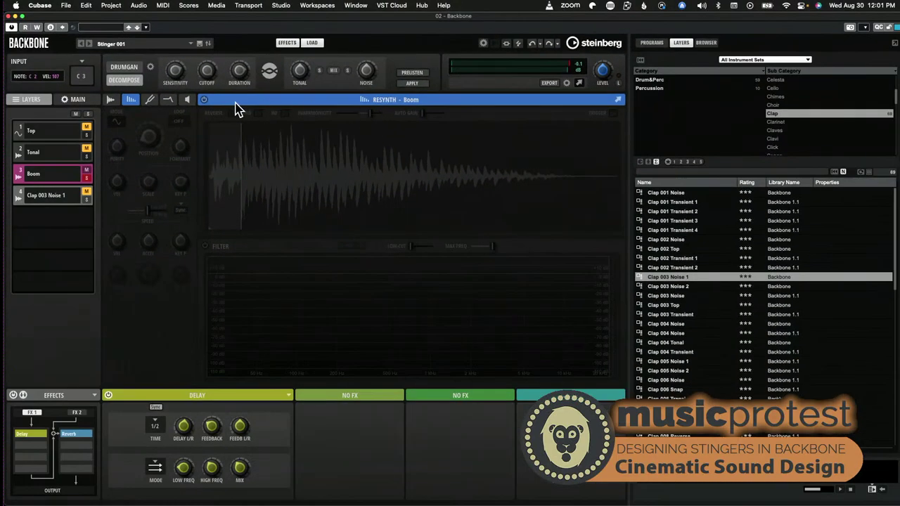
{"action": "left_click", "coordinate": [204, 99]}
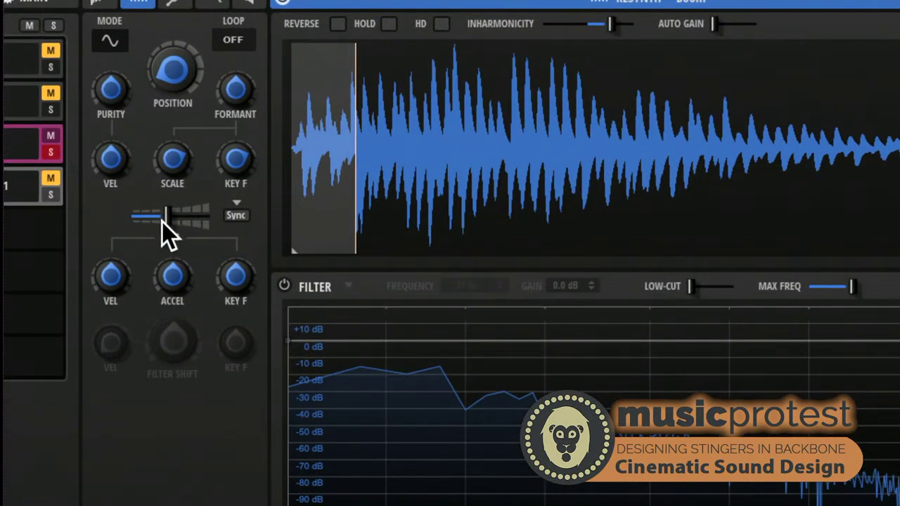
{"action": "left_click_drag", "start_coordinate": [160, 221], "coordinate": [152, 222]}
{"action": "left_click_drag", "start_coordinate": [169, 281], "coordinate": [161, 308]}
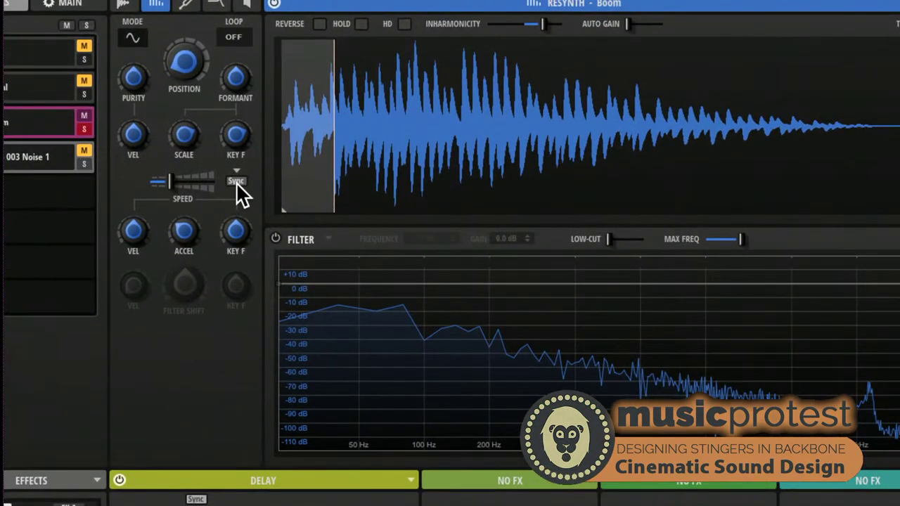
{"action": "left_click", "coordinate": [236, 182]}
{"action": "mouse_move", "coordinate": [255, 221]}
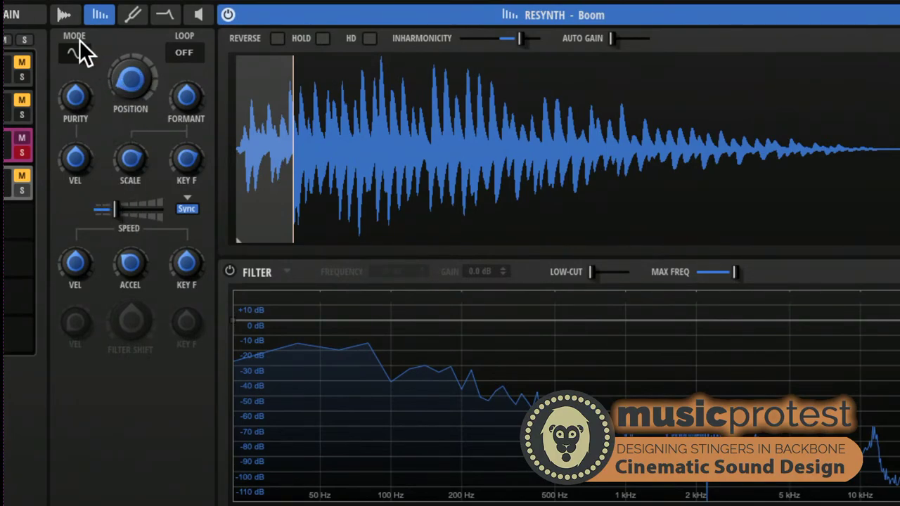
{"action": "left_click", "coordinate": [65, 16]}
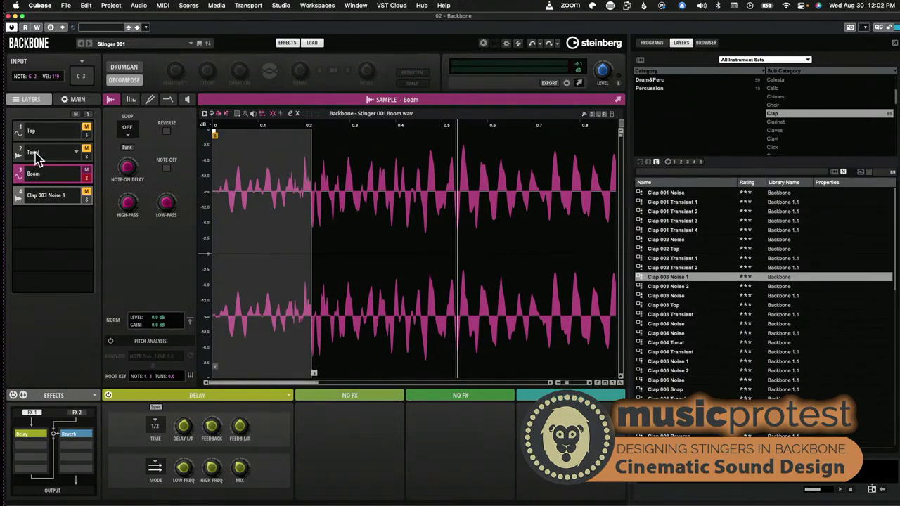
- Solo the Boom layer, set its note-on delay to 650 ms, and unsolo it
{"action": "left_click", "coordinate": [87, 179]}
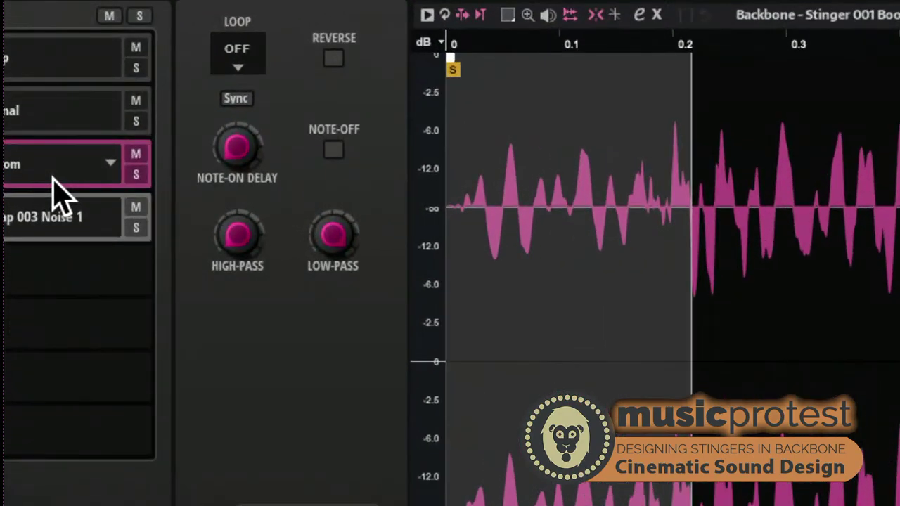
{"action": "left_click", "coordinate": [136, 174]}
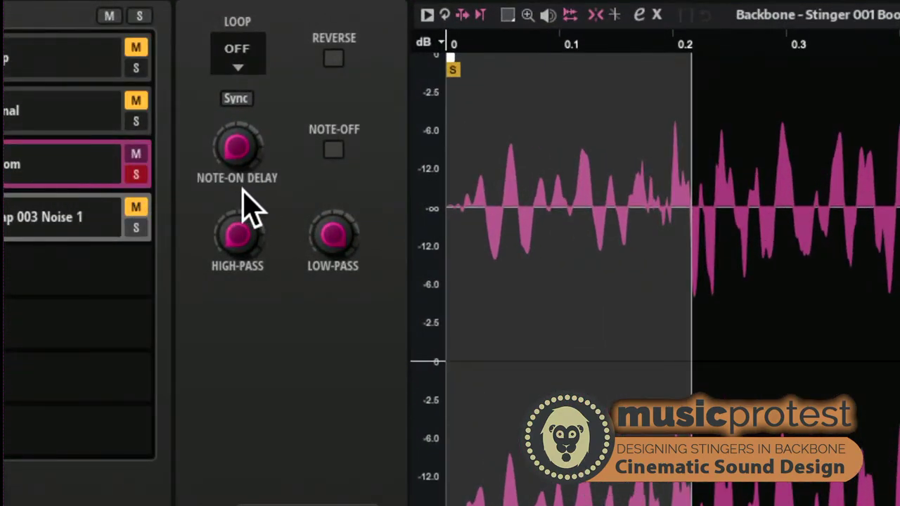
{"action": "mouse_move", "coordinate": [237, 188]}
{"action": "left_click_drag", "start_coordinate": [232, 149], "coordinate": [234, 132]}
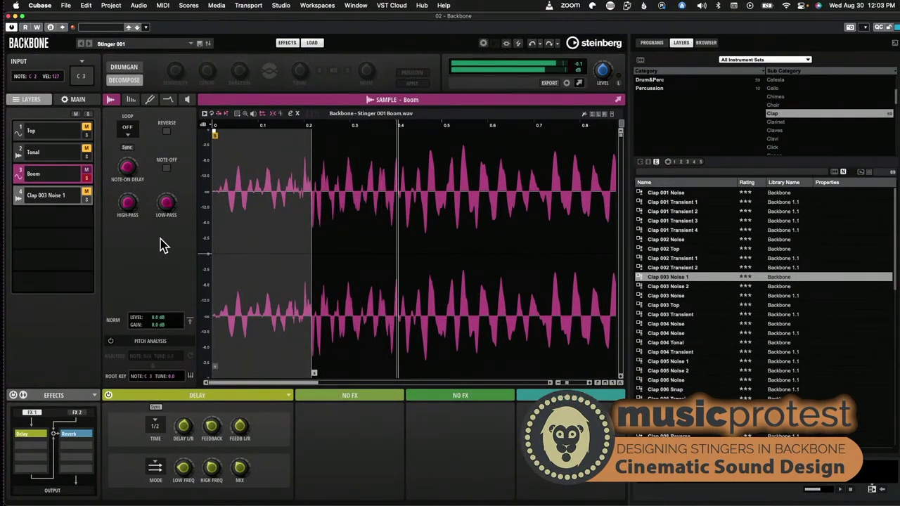
{"action": "left_click", "coordinate": [86, 178]}
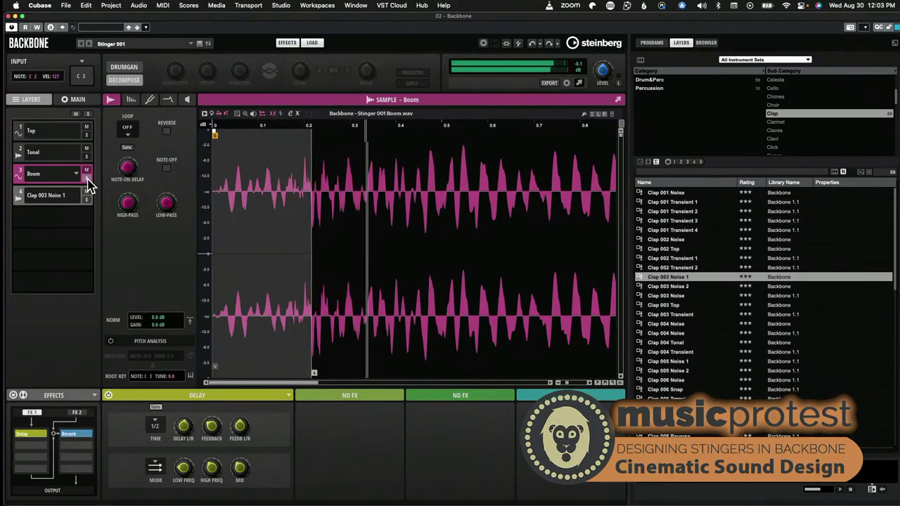
{"action": "left_click", "coordinate": [63, 206]}
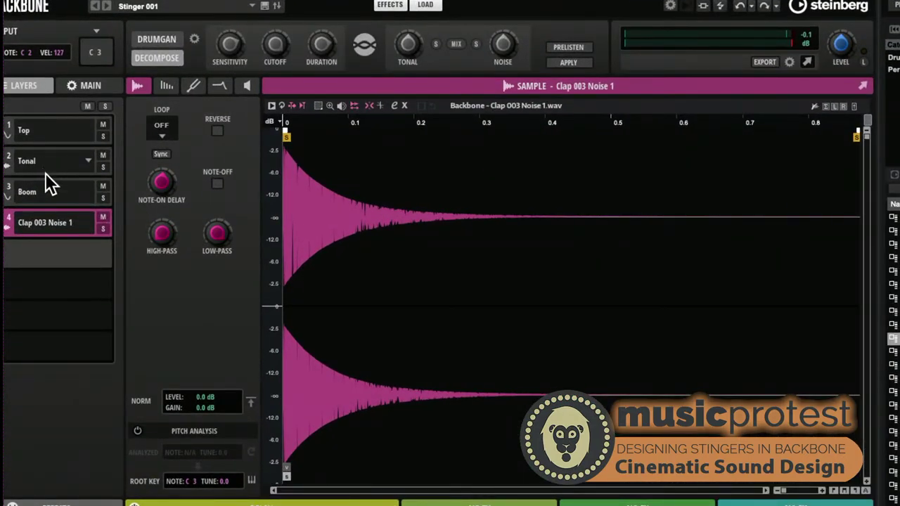
- Select the Clap 003 Noise 1 layer and keep its note-on delay at 0 ms
{"action": "left_click", "coordinate": [50, 190]}
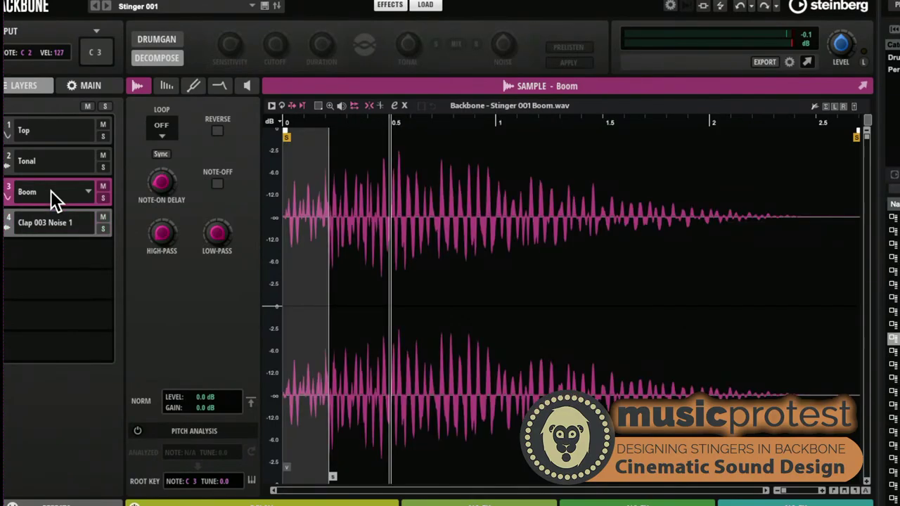
{"action": "left_click", "coordinate": [53, 226]}
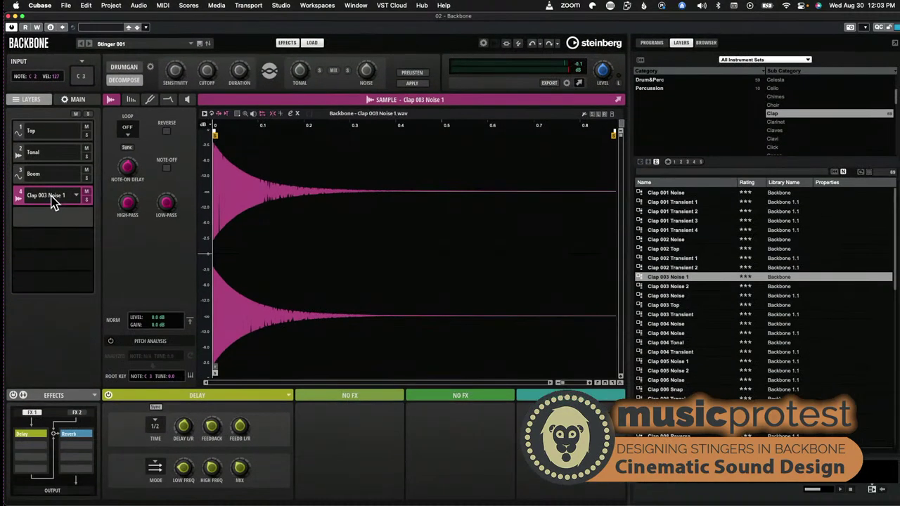
{"action": "mouse_move", "coordinate": [134, 208]}
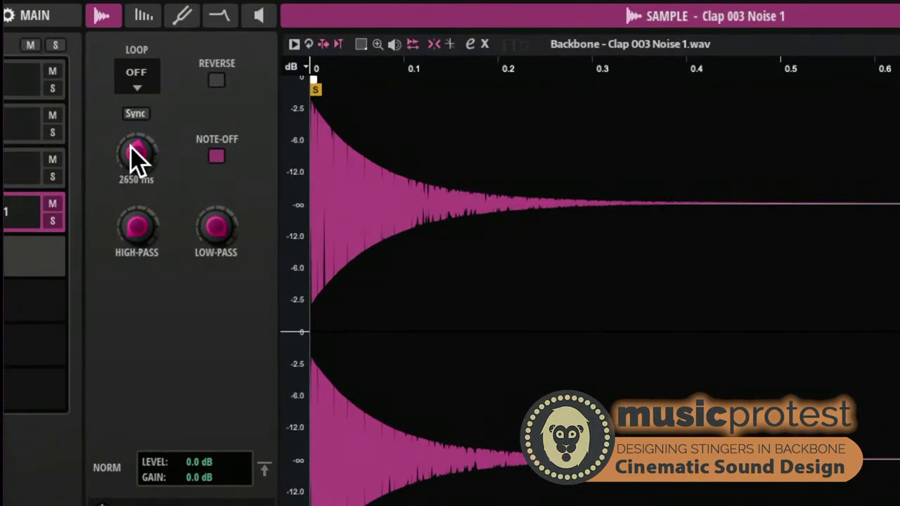
{"action": "left_click_drag", "start_coordinate": [126, 170], "coordinate": [104, 244]}
{"action": "mouse_move", "coordinate": [144, 165]}
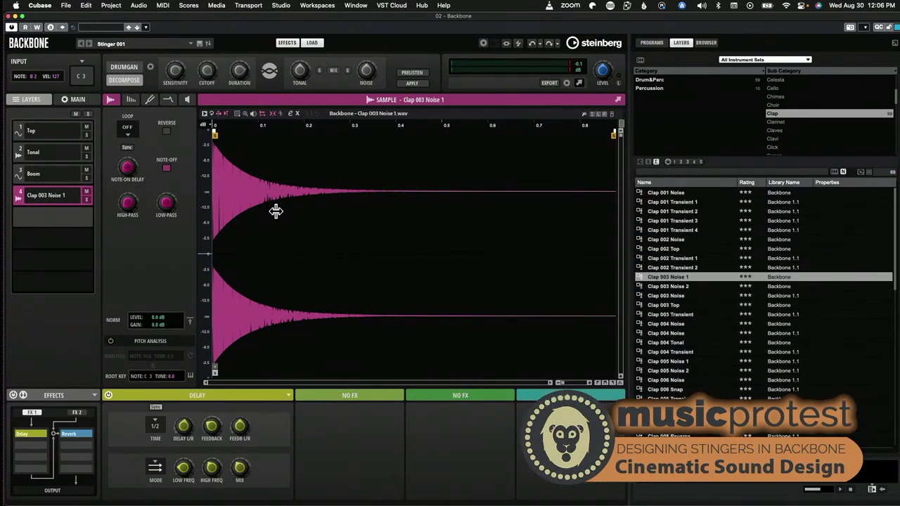
- Select the Tonal layer's Stinger 001 Tonal.wav sample and show the DrumGAN panel
{"action": "left_click", "coordinate": [42, 176]}
{"action": "left_click", "coordinate": [47, 198]}
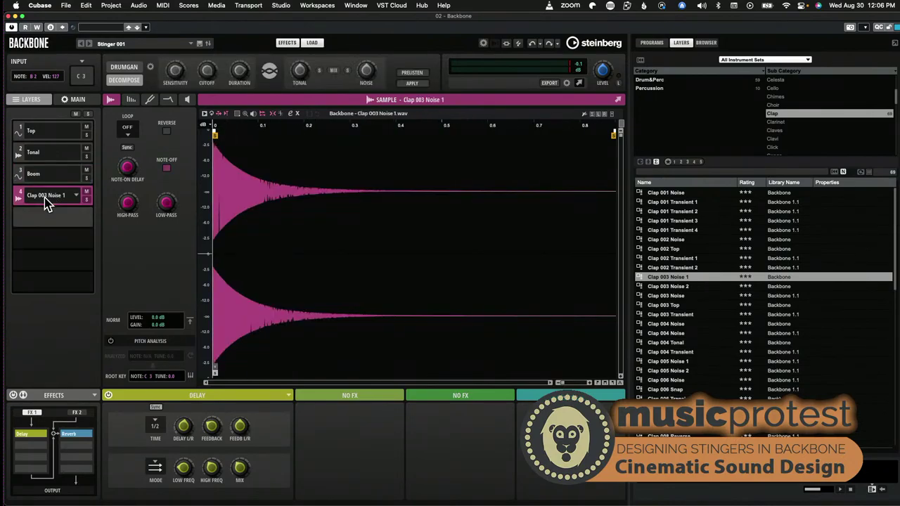
{"action": "left_click", "coordinate": [43, 157]}
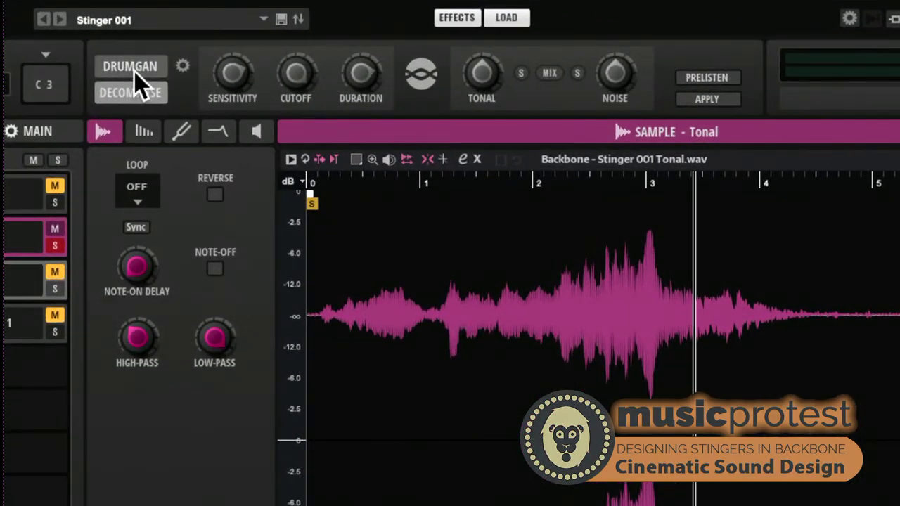
{"action": "left_click", "coordinate": [133, 64]}
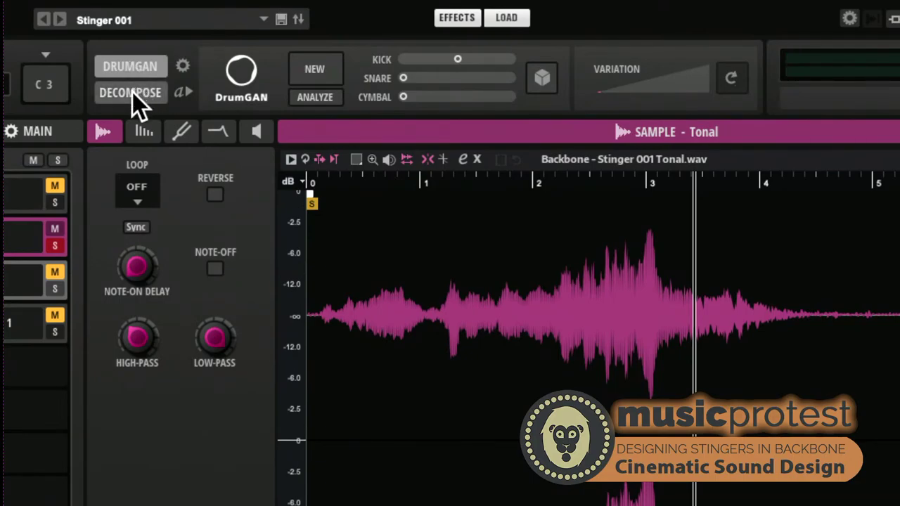
- Show the Decompose settings and apply them to the Tonal layer
{"action": "left_click", "coordinate": [132, 91]}
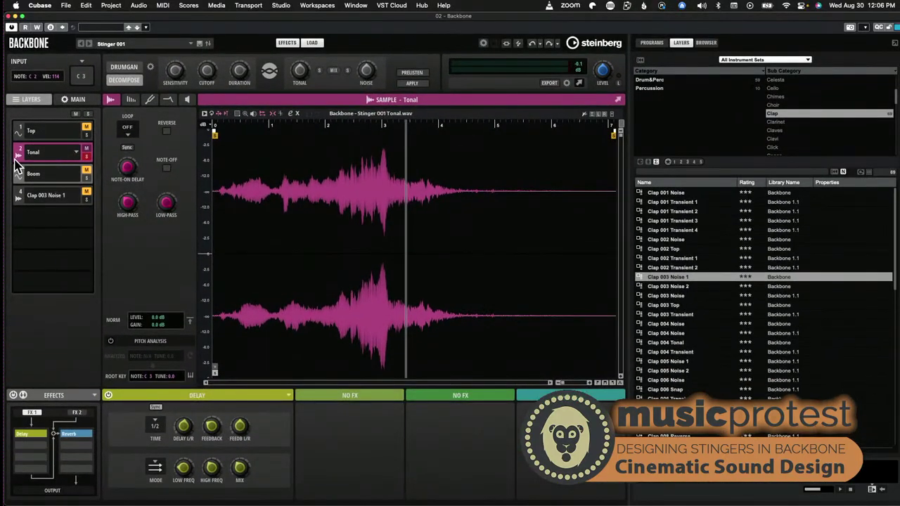
{"action": "left_click", "coordinate": [413, 84]}
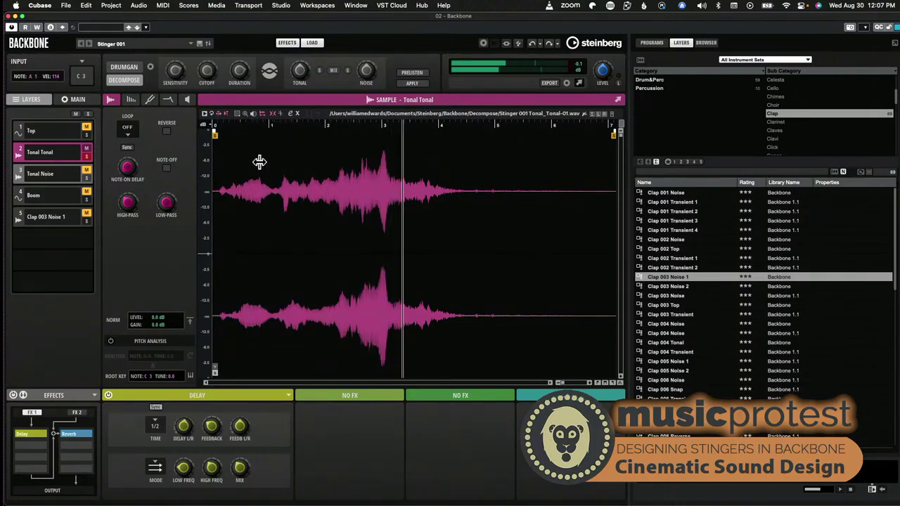
- Solo the Tonal Noise layer and compare it against the Boom and Tonal Tonal layers
{"action": "left_click", "coordinate": [49, 175]}
{"action": "left_click", "coordinate": [88, 179]}
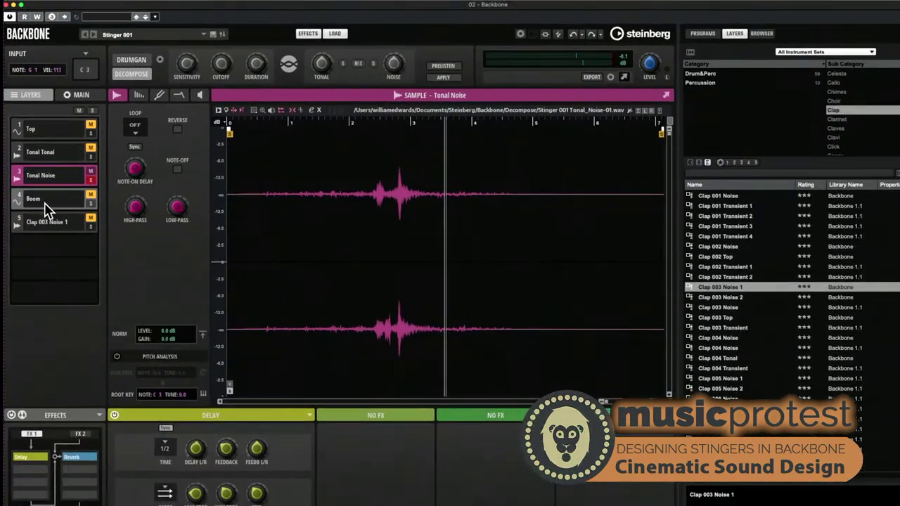
{"action": "left_click", "coordinate": [52, 198]}
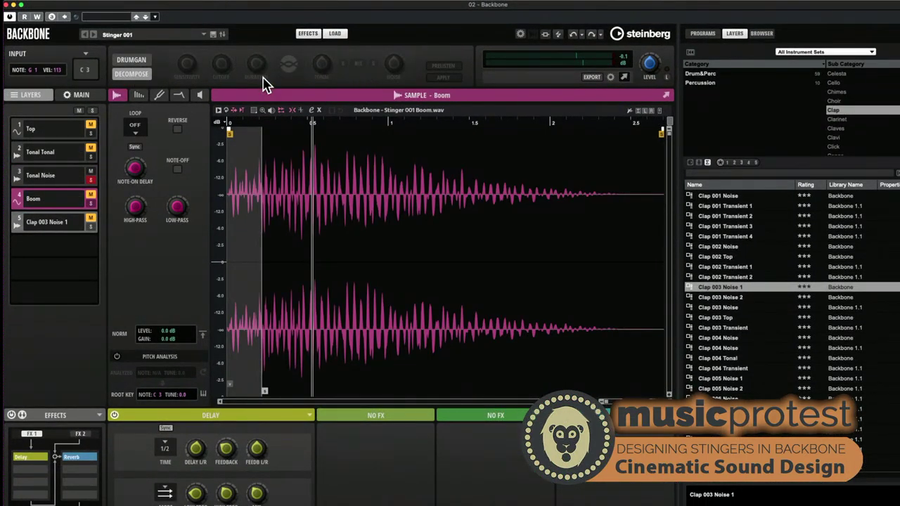
{"action": "left_click", "coordinate": [46, 176]}
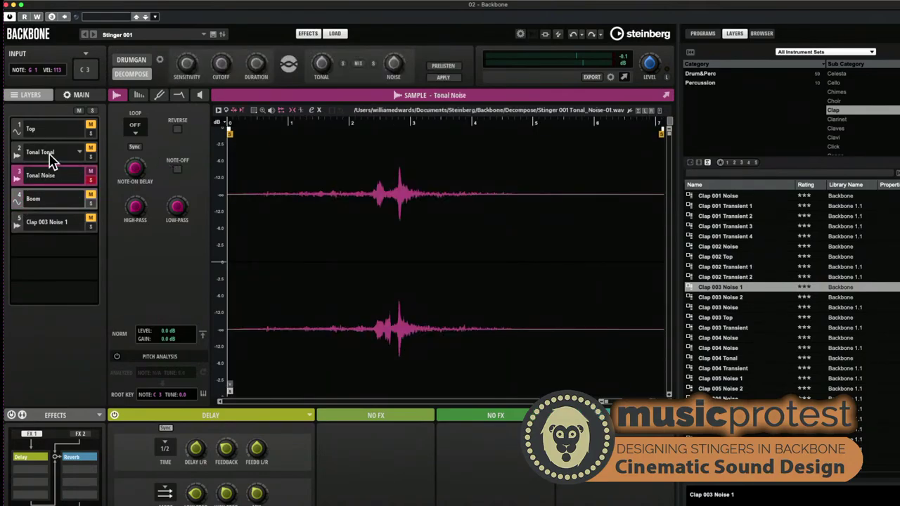
{"action": "left_click", "coordinate": [51, 159]}
{"action": "left_click", "coordinate": [49, 184]}
{"action": "left_click", "coordinate": [49, 158]}
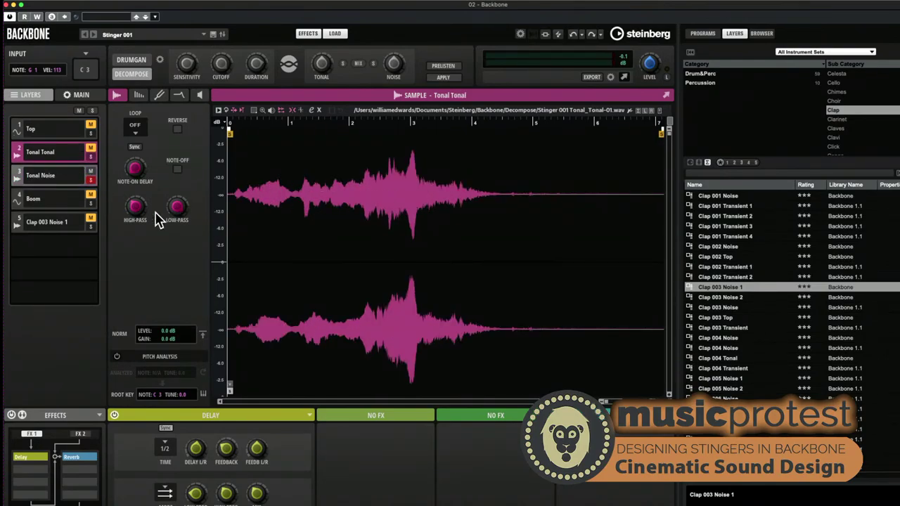
- Set the Tonal Noise note-on delay to 1500 ms, then unsolo the layer
{"action": "left_click", "coordinate": [58, 179]}
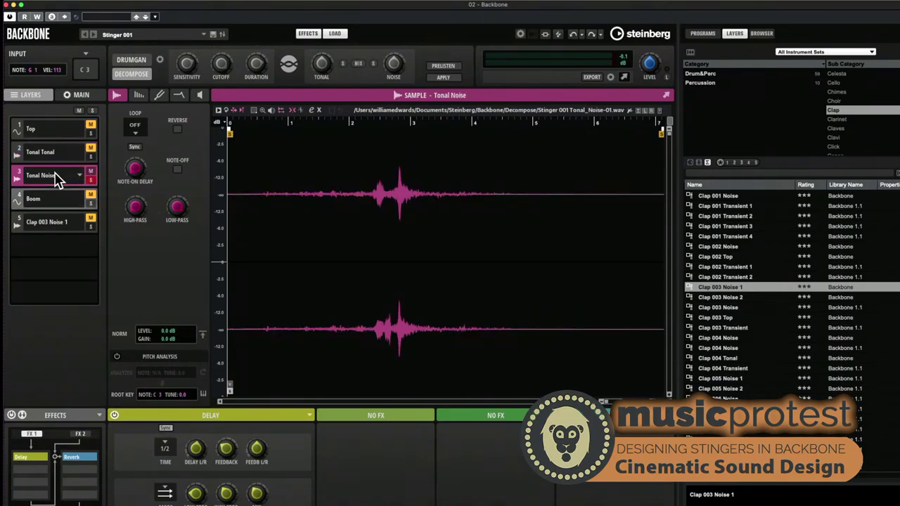
{"action": "left_click_drag", "start_coordinate": [136, 169], "coordinate": [135, 148]}
{"action": "left_click", "coordinate": [90, 181]}
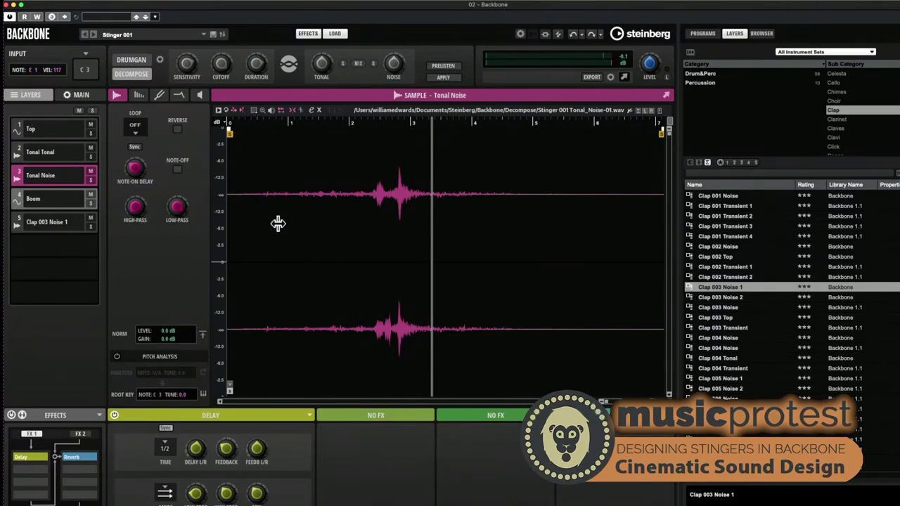
- Turn on resynthesis for Tonal Noise and move its playback position to 39.0
{"action": "left_click", "coordinate": [139, 96]}
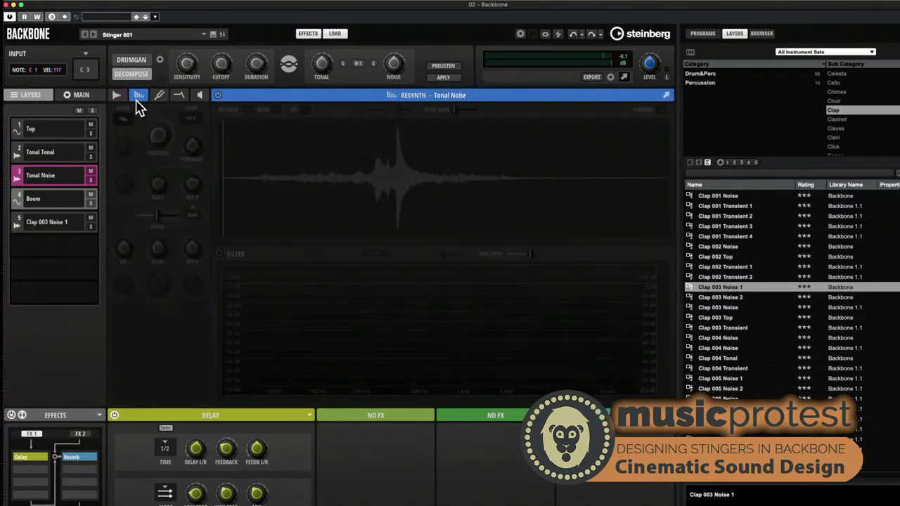
{"action": "left_click", "coordinate": [220, 96]}
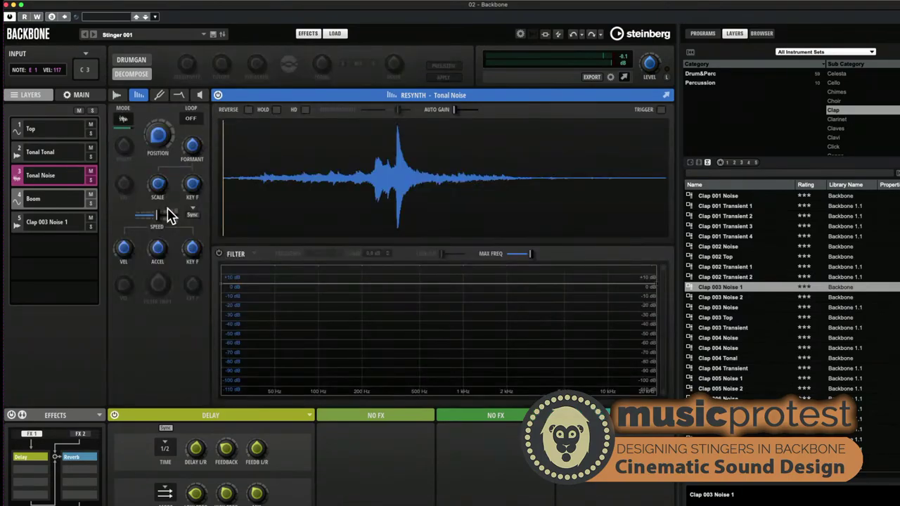
{"action": "mouse_move", "coordinate": [161, 249]}
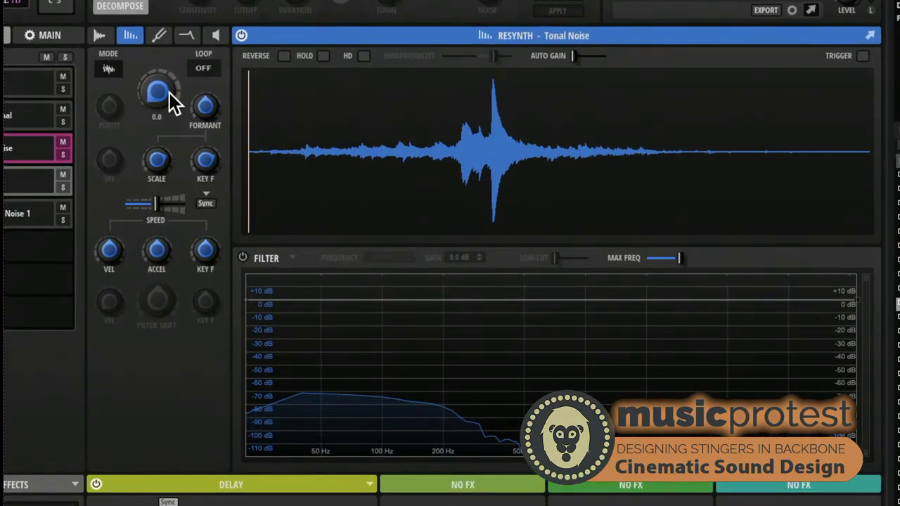
{"action": "left_click_drag", "start_coordinate": [169, 92], "coordinate": [161, 47]}
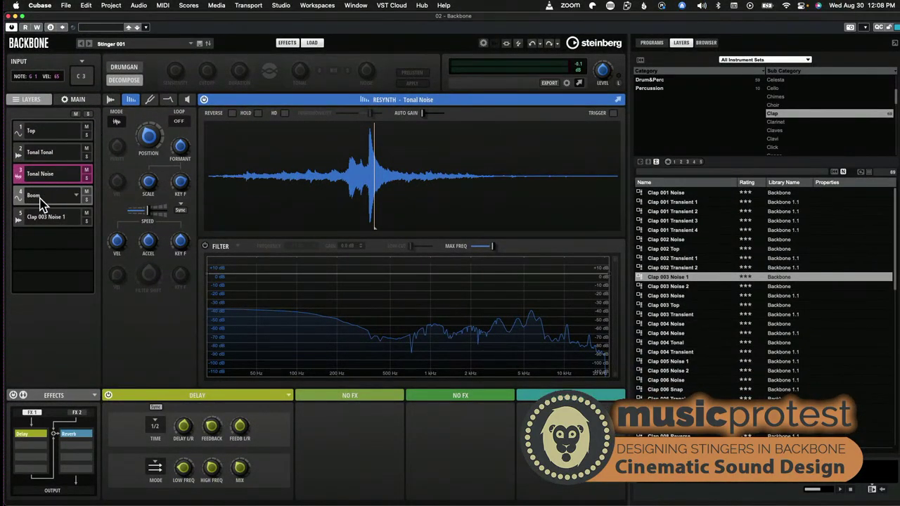
- Switch the layer editor from Resynth back to the Tonal Noise sample view
{"action": "mouse_move", "coordinate": [149, 182]}
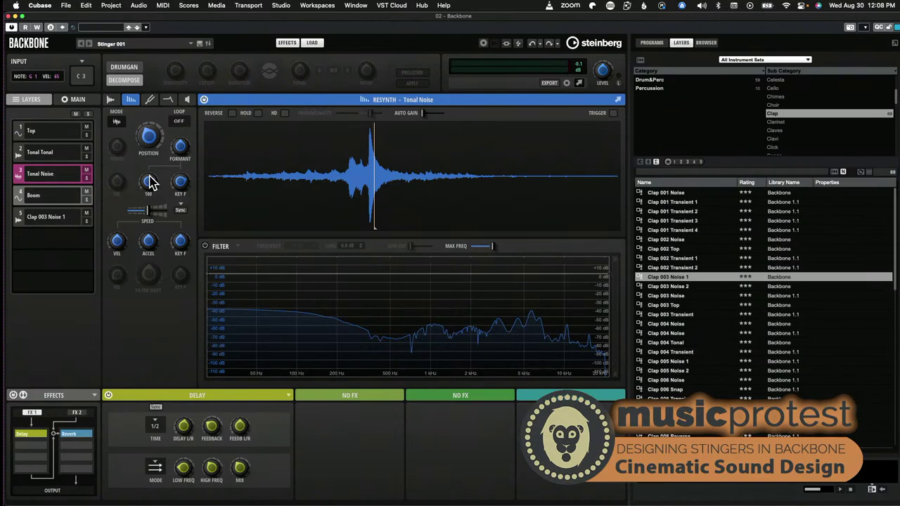
{"action": "left_click", "coordinate": [111, 102]}
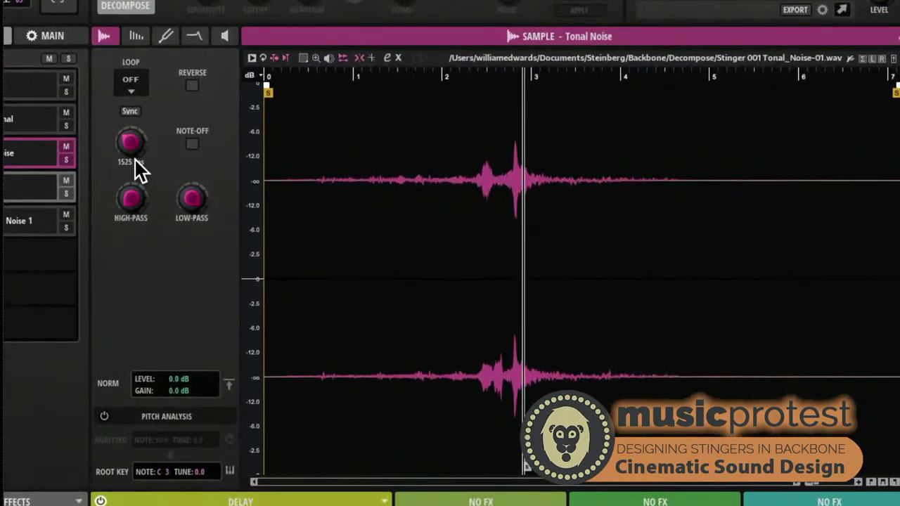